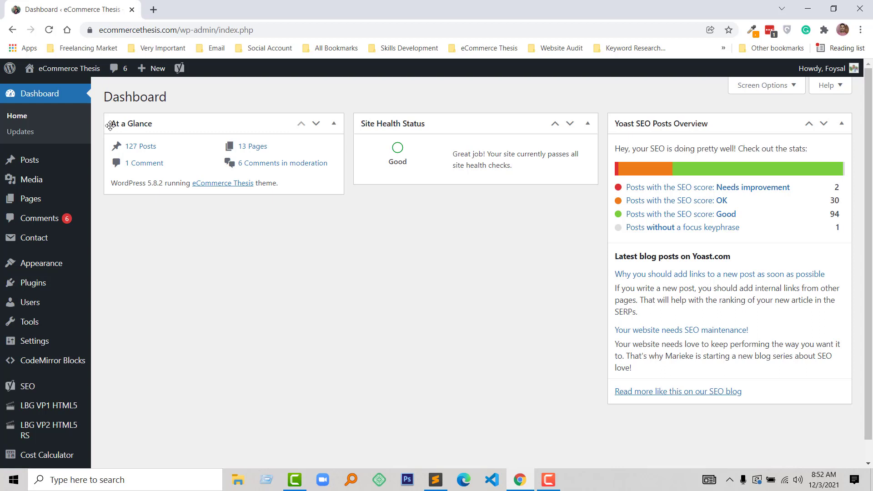
# Bring up the Posts submenu in the admin sidebar of the dashboard
pyautogui.moveTo(105, 161)
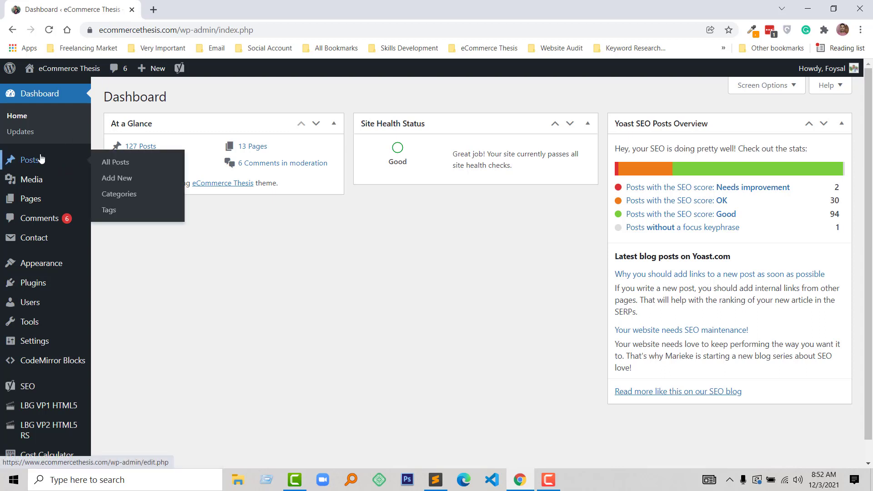
# Start a new post titled 'This is my demo post title' with a paragraph about fixing a post publishing issue
pyautogui.click(116, 184)
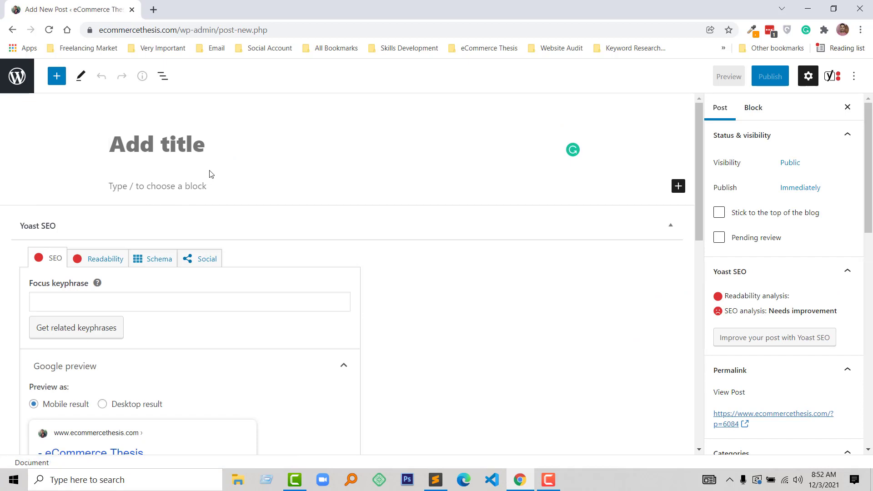
pyautogui.write('This is my')
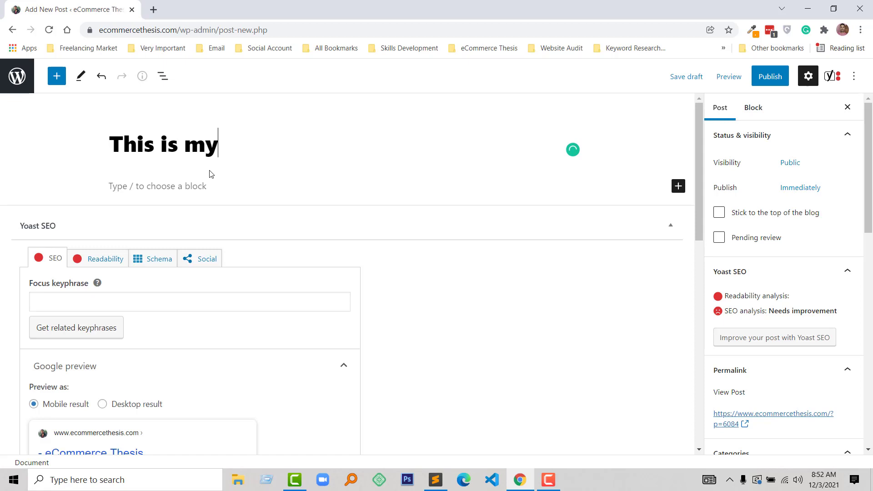
pyautogui.write(' demo p')
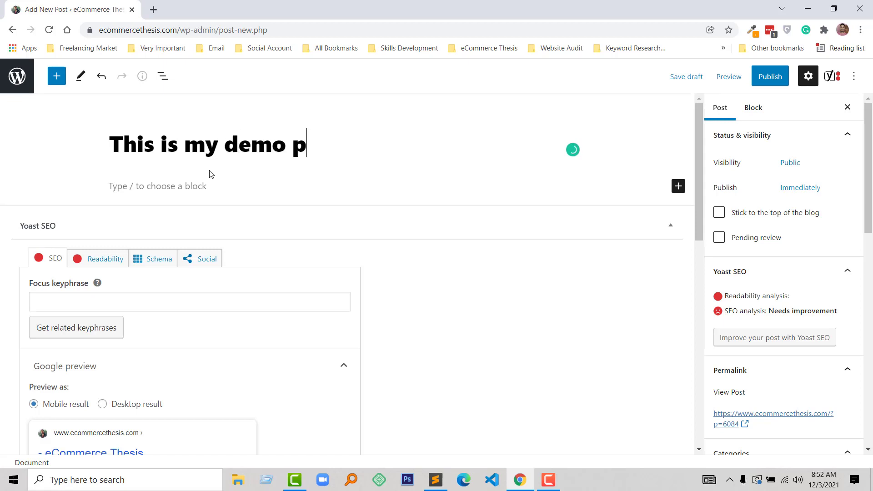
pyautogui.write('ost title')
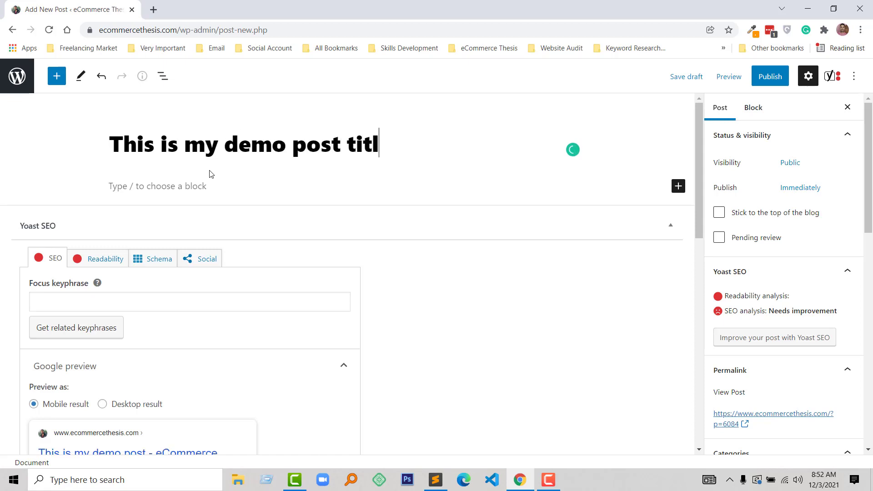
pyautogui.click(197, 191)
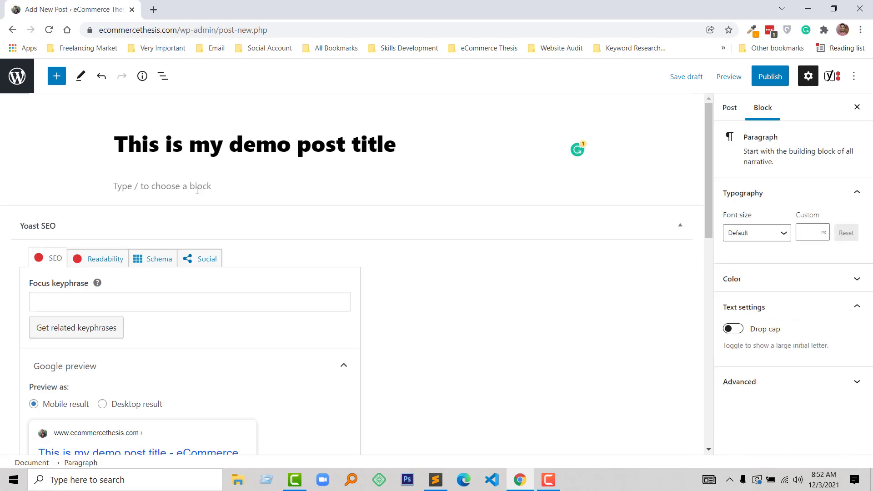
pyautogui.write('Hey')
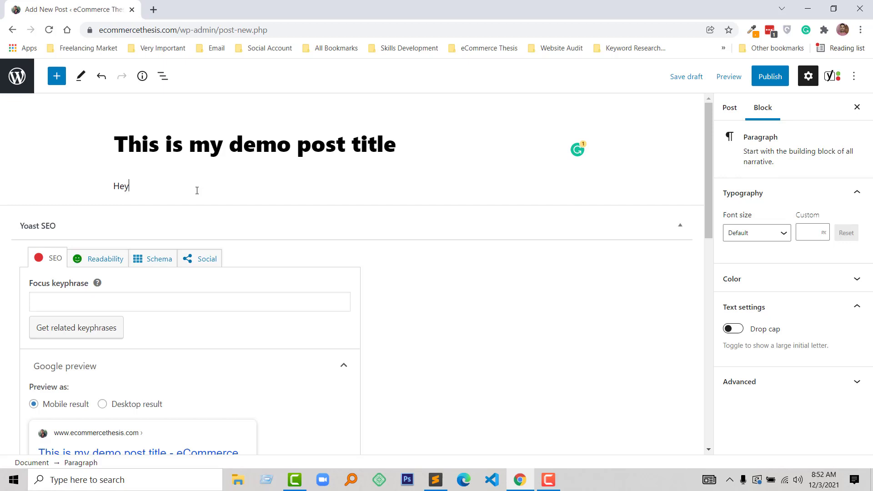
pyautogui.write('! This is my test post to fix ')
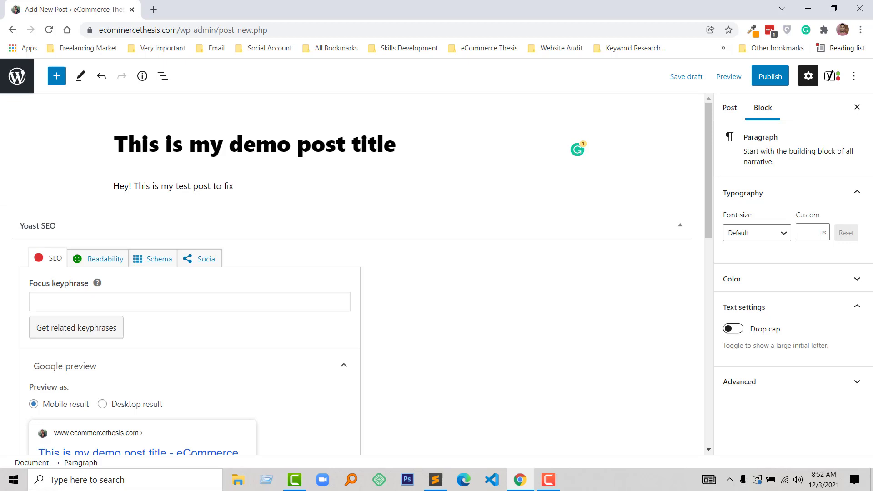
pyautogui.write('an issue in wordpres')
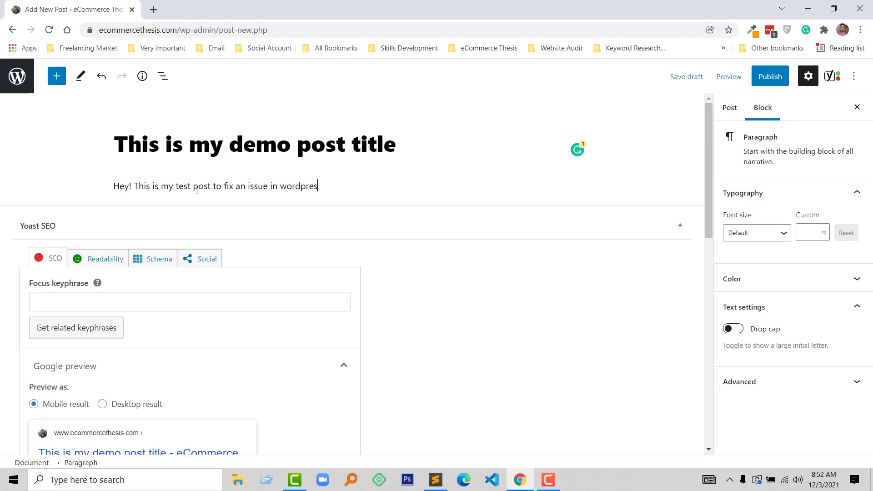
pyautogui.write('s post publis')
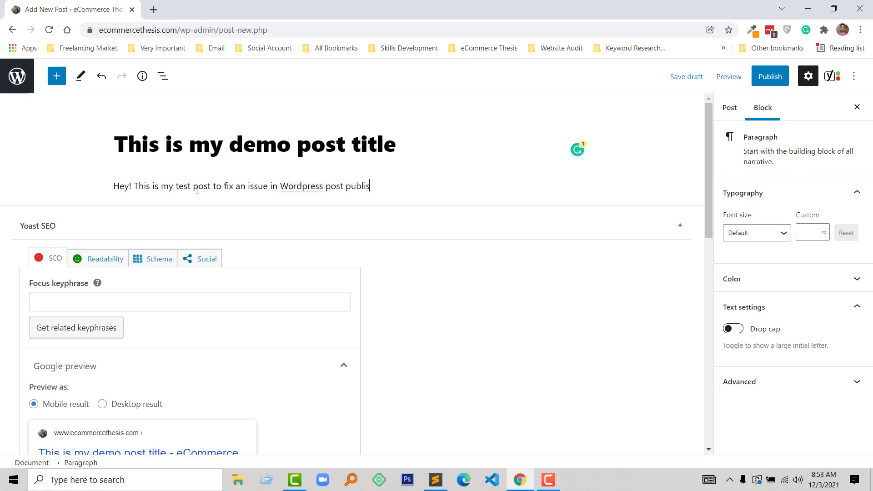
pyautogui.write('hing.')
pyautogui.click(340, 145)
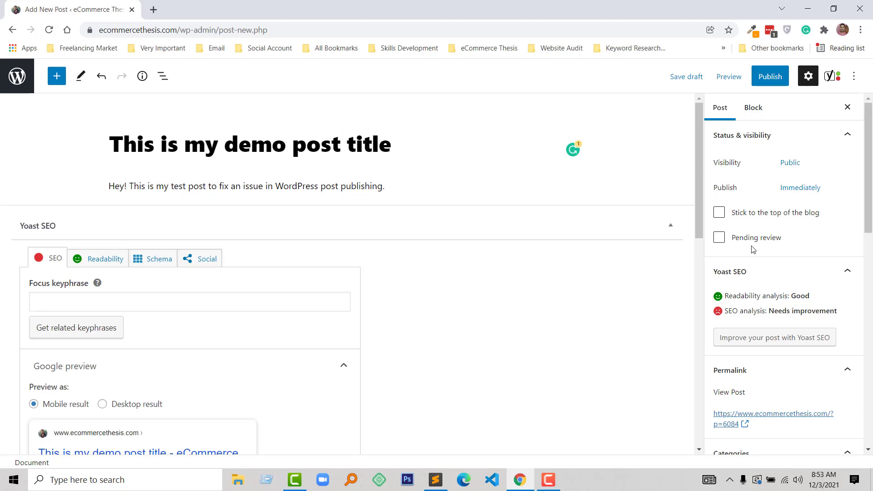
# Set Redirect-website.png as featured image, then remove it and dismiss the update-failed error
pyautogui.scroll(-8, 793, 255)
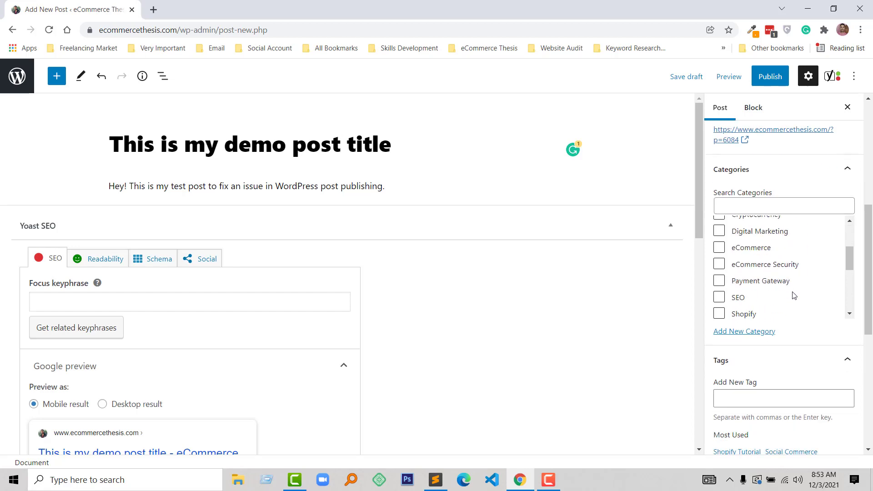
pyautogui.scroll(-5, 793, 296)
pyautogui.click(772, 341)
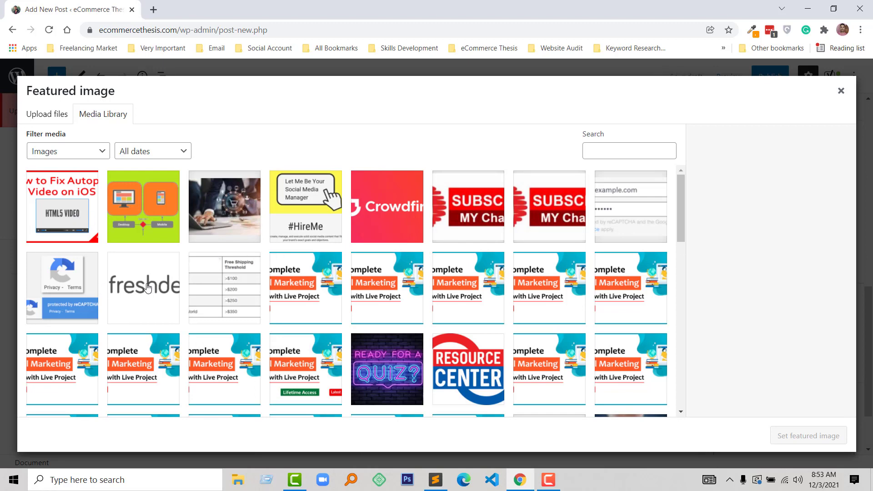
pyautogui.click(129, 204)
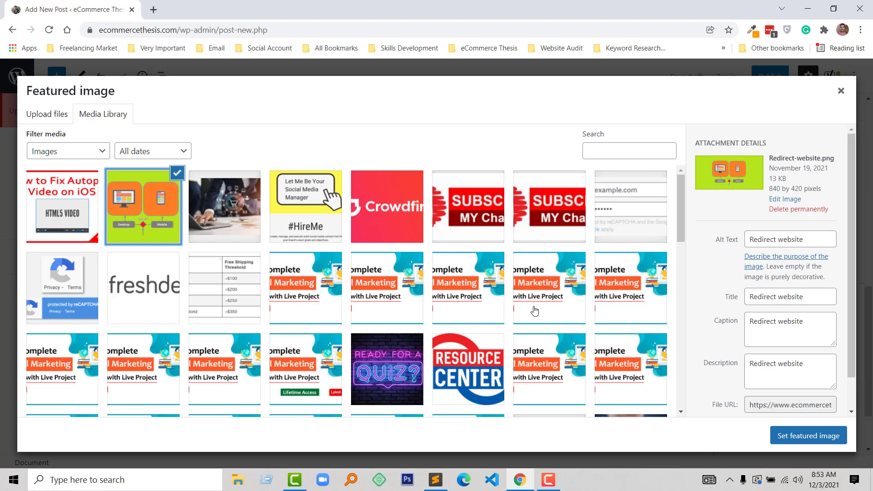
pyautogui.click(808, 435)
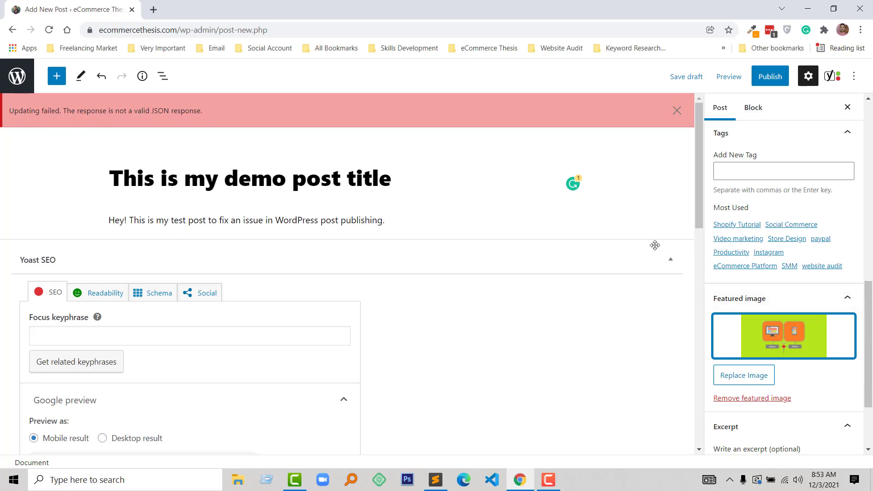
pyautogui.click(746, 398)
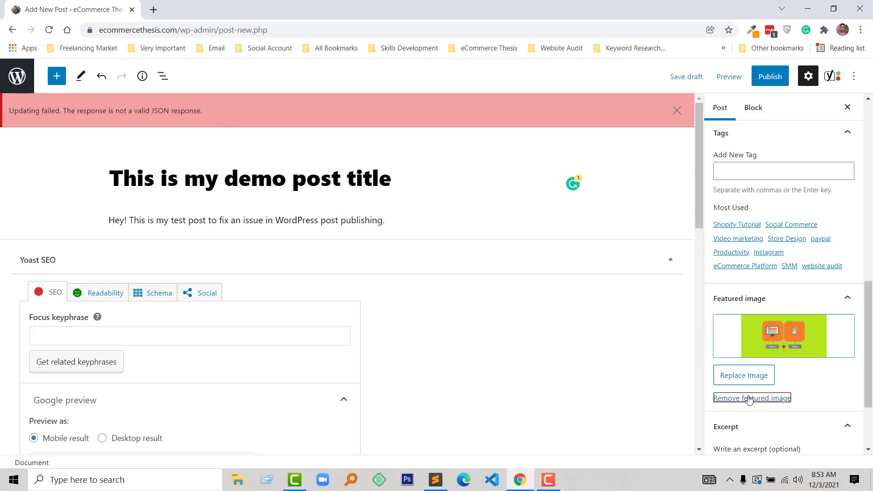
pyautogui.click(677, 110)
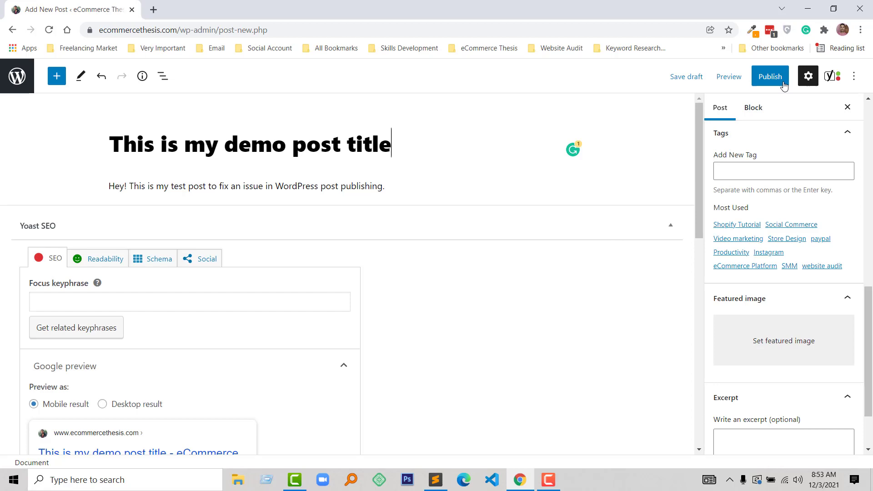
# Try publishing the post and select the 'not a valid JSON response' part of the error
pyautogui.click(770, 77)
pyautogui.click(758, 77)
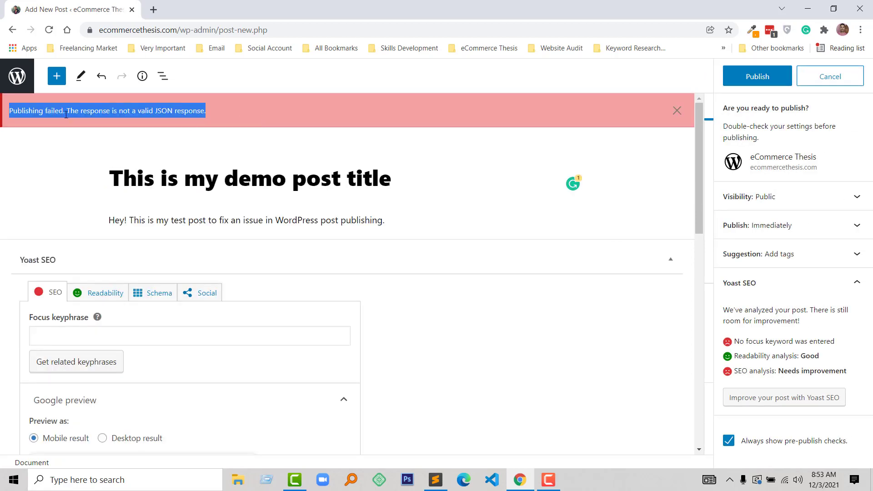
pyautogui.click(209, 118)
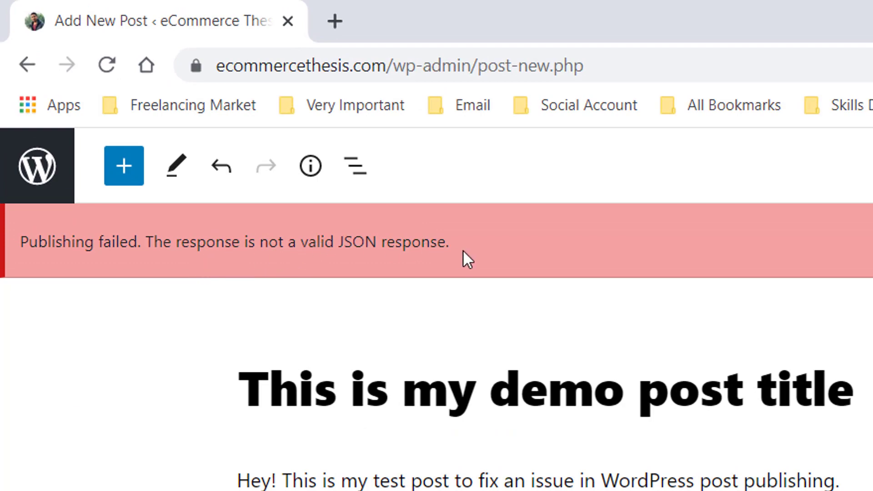
pyautogui.moveTo(407, 252); pyautogui.dragTo(165, 263)
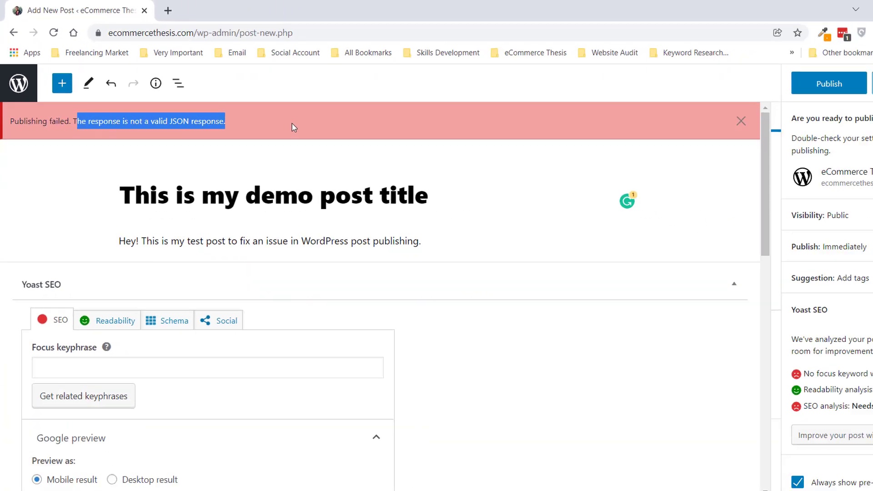
pyautogui.click(292, 128)
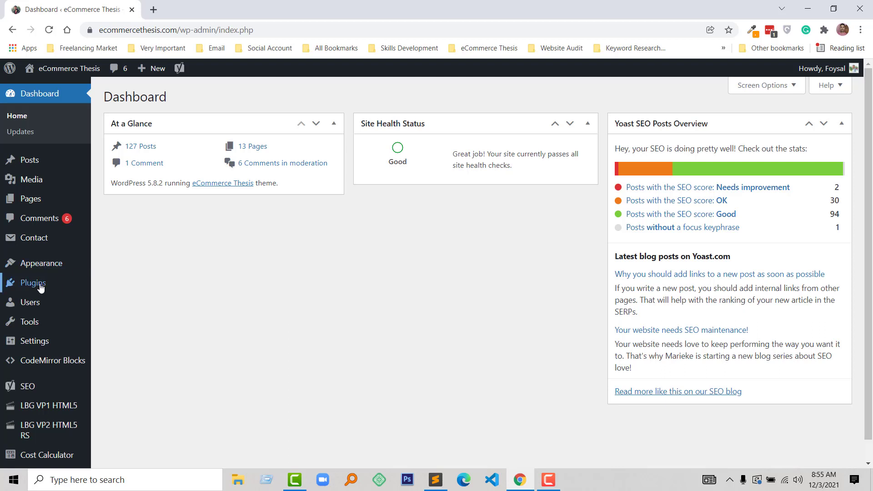
# Install and activate the Classic Editor plugin from Plugins > Add New
pyautogui.moveTo(33, 283)
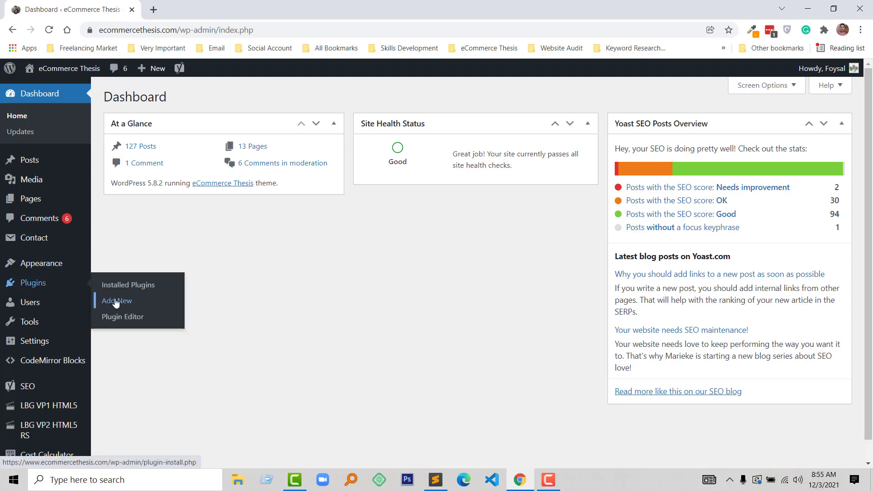
pyautogui.click(132, 303)
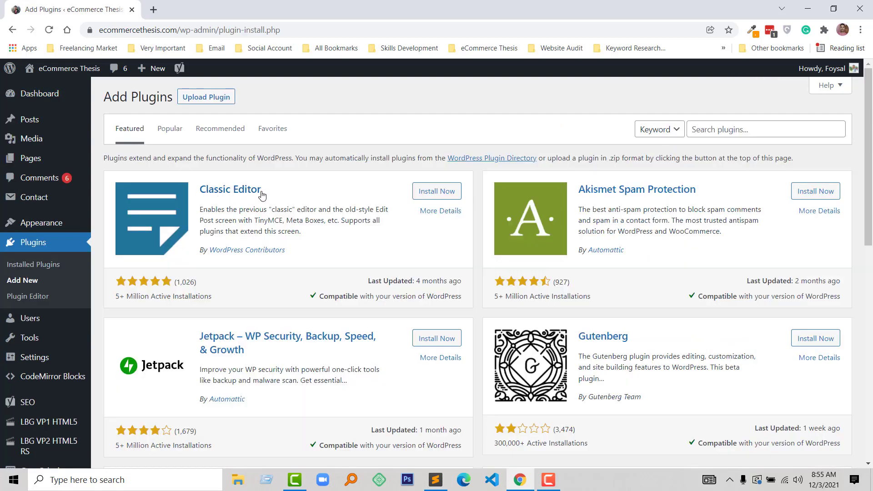
pyautogui.click(429, 193)
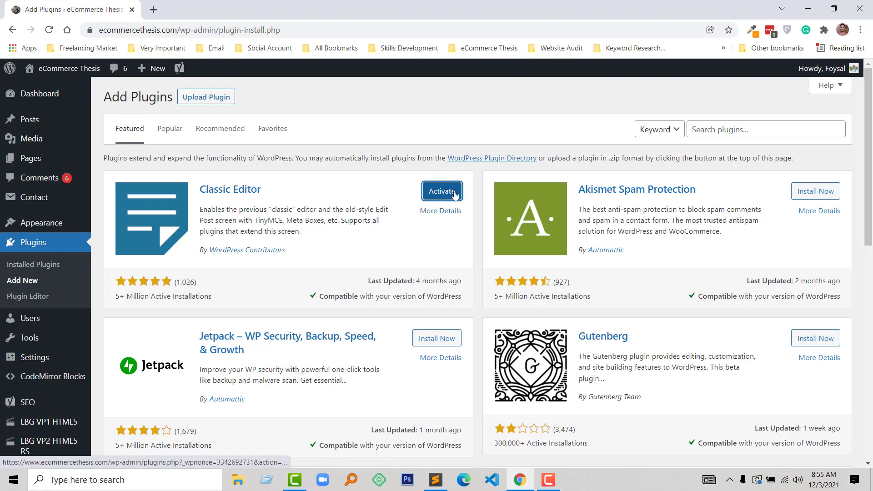
pyautogui.click(454, 192)
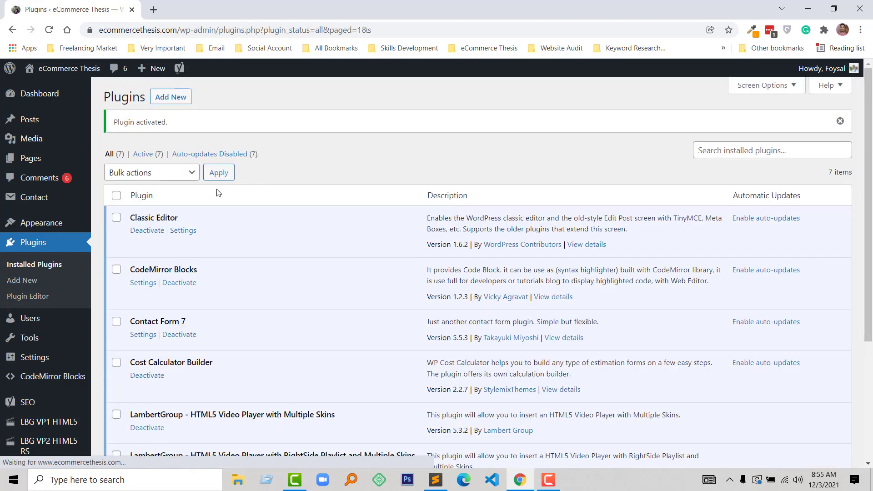
# Write a new post titled 'Hello World' with the body 'Welcome to my website!'
pyautogui.moveTo(55, 124)
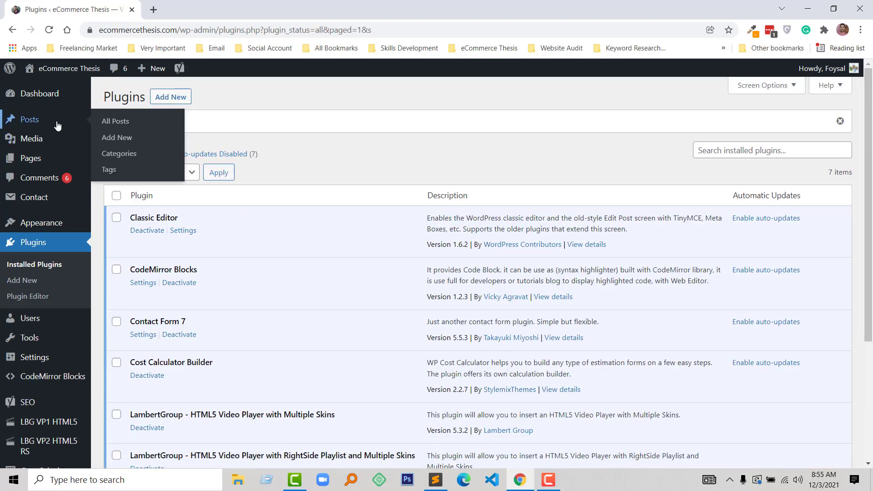
pyautogui.click(121, 138)
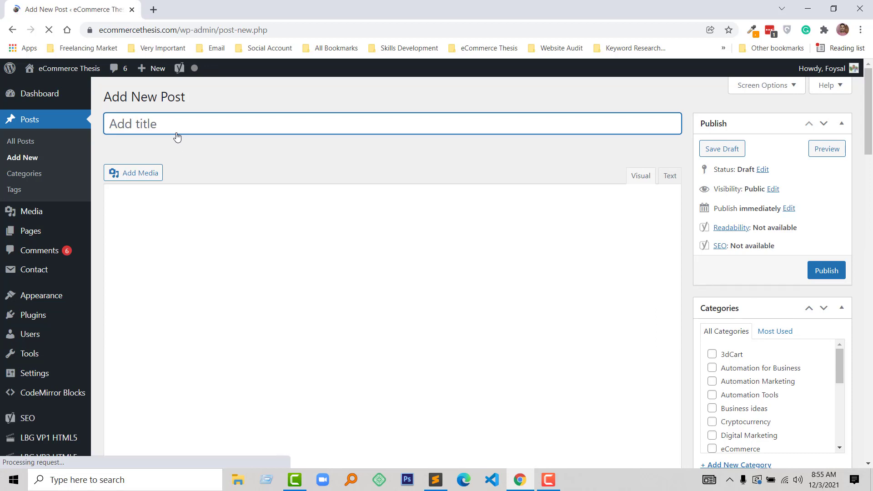
pyautogui.write('Hell')
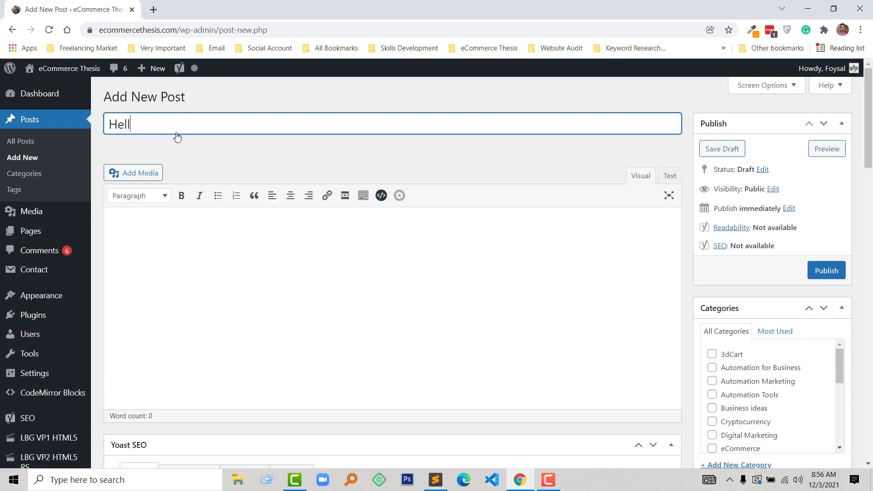
pyautogui.write('o World')
pyautogui.click(170, 251)
pyautogui.write('We')
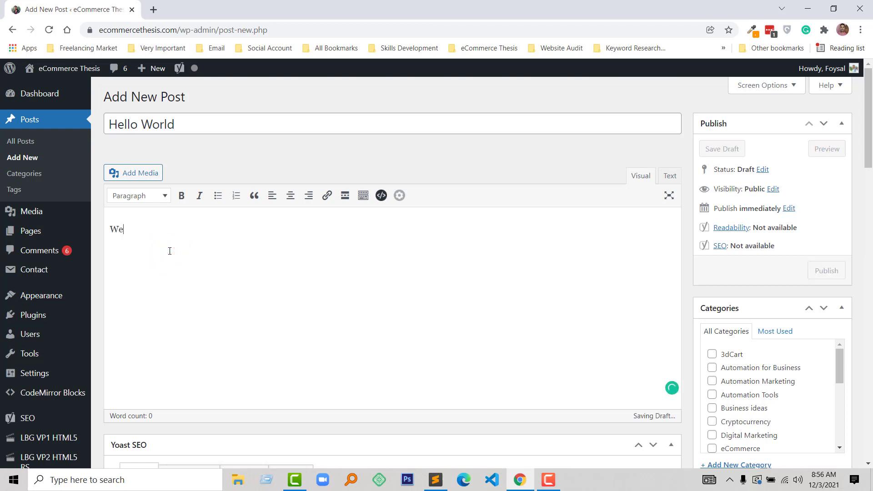
pyautogui.write('lcome to my ')
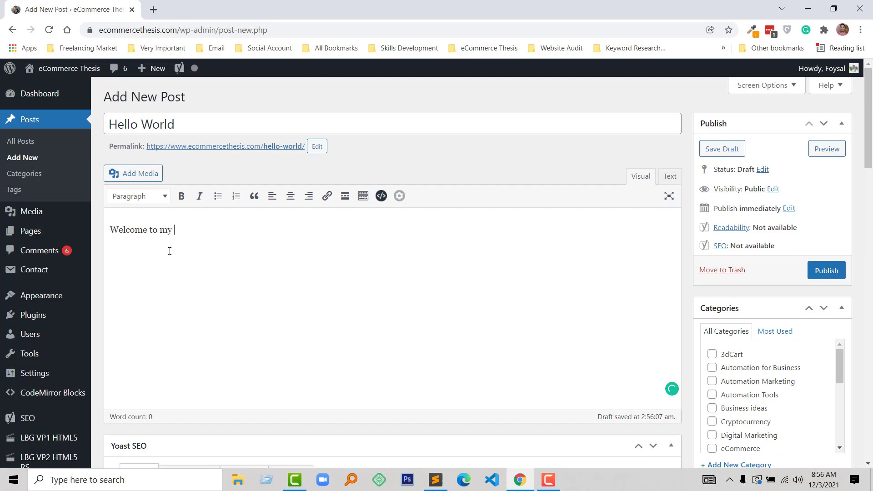
pyautogui.write('website!')
# Give the post the green desktop-and-mobile featured image and publish it
pyautogui.scroll(-10, 675, 275)
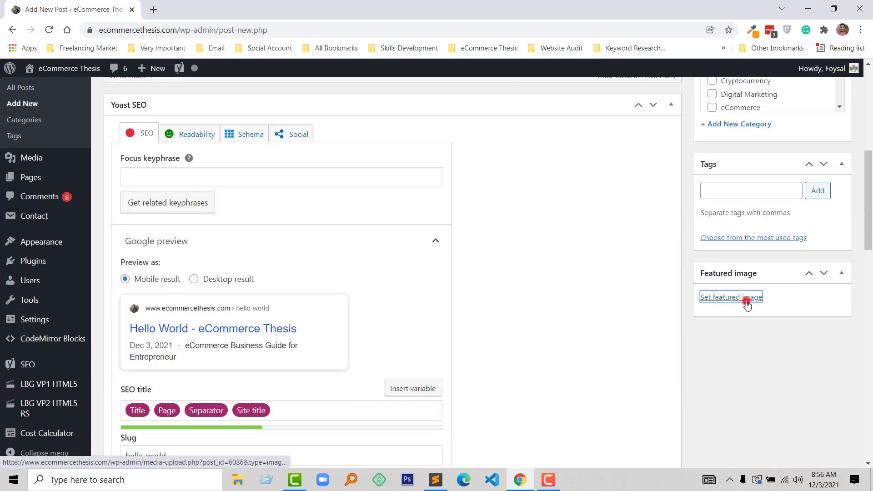
pyautogui.click(747, 301)
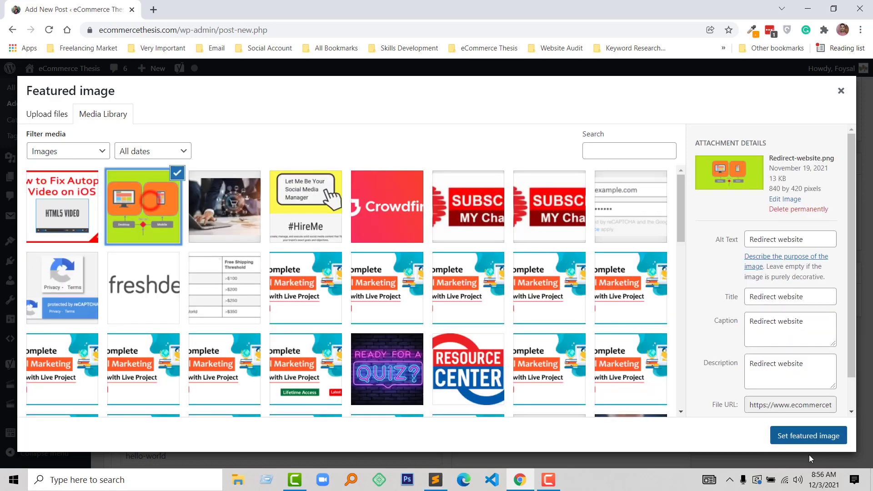
pyautogui.click(809, 435)
pyautogui.scroll(6, 715, 381)
pyautogui.scroll(1, 716, 381)
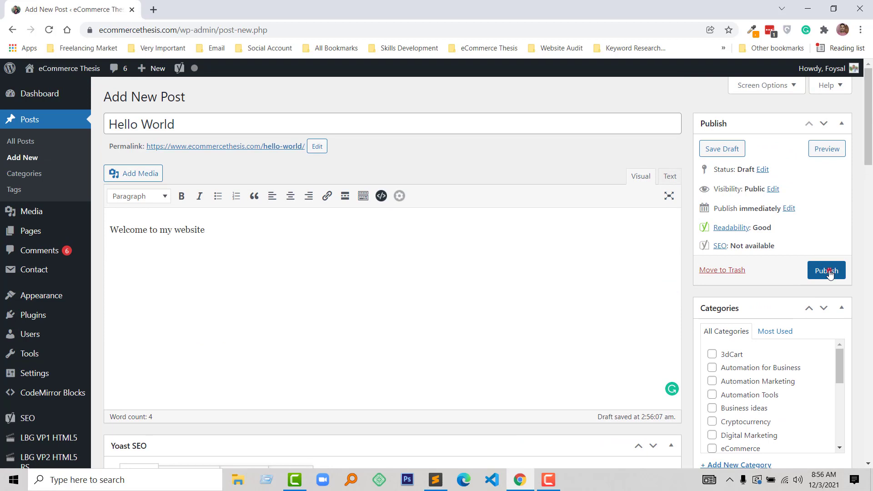
pyautogui.click(828, 271)
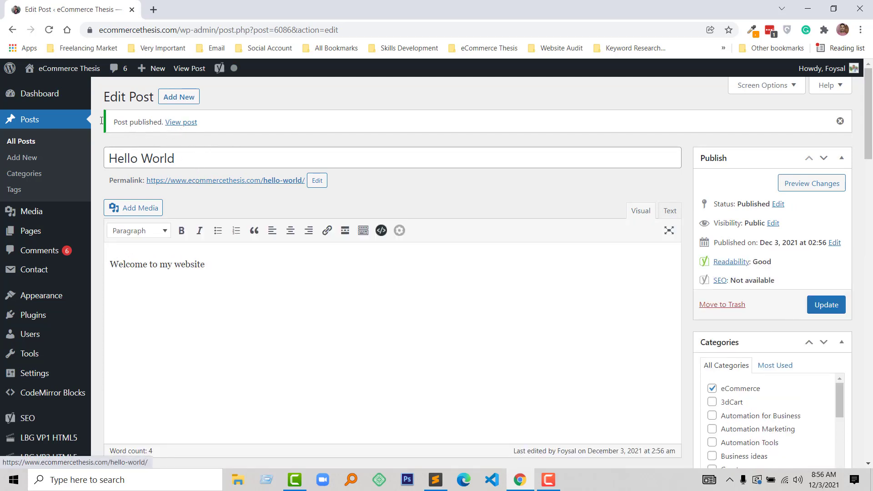
# Check that Hello World is listed under Latest Post on the live homepage
pyautogui.keyDown('ctrl'); pyautogui.click(47, 89); pyautogui.keyUp('ctrl')
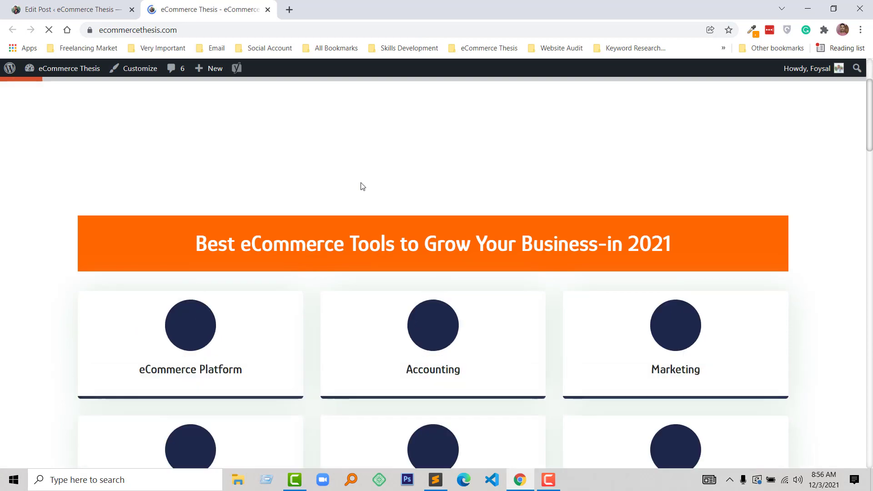
pyautogui.scroll(3, 363, 189)
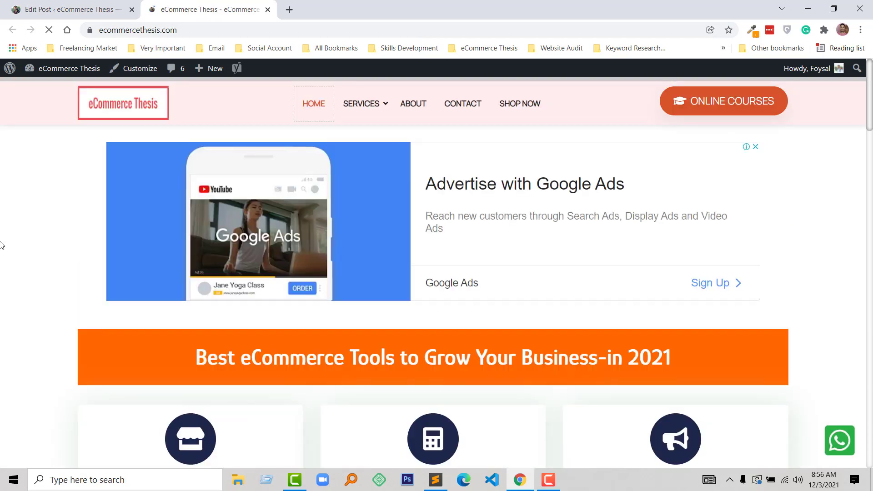
pyautogui.scroll(-1, 1, 245)
pyautogui.scroll(-12, 1, 245)
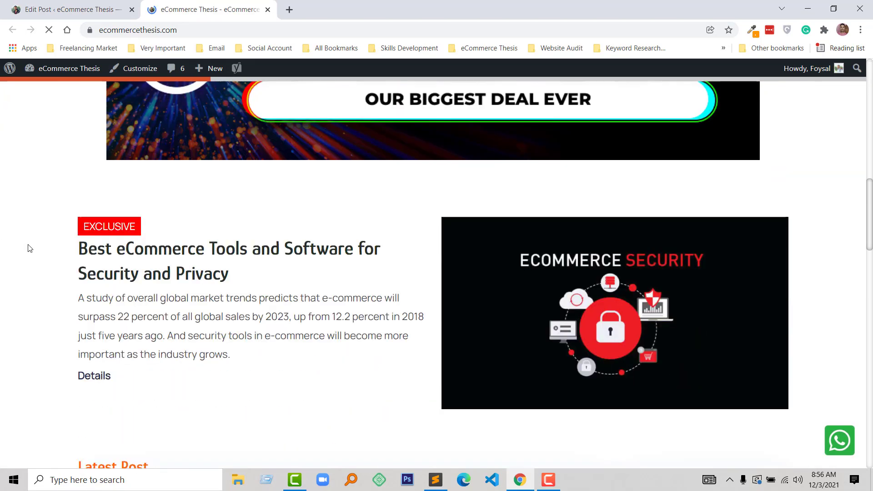
pyautogui.scroll(-6, 46, 253)
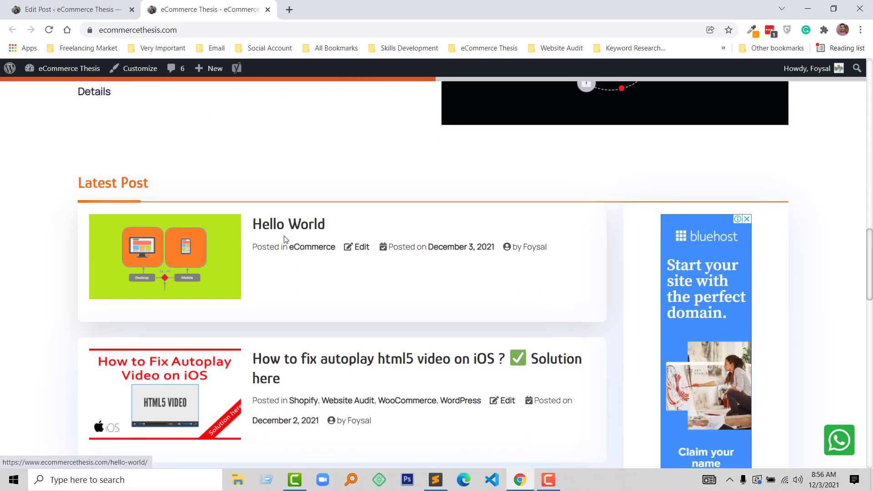
pyautogui.scroll(19, 337, 236)
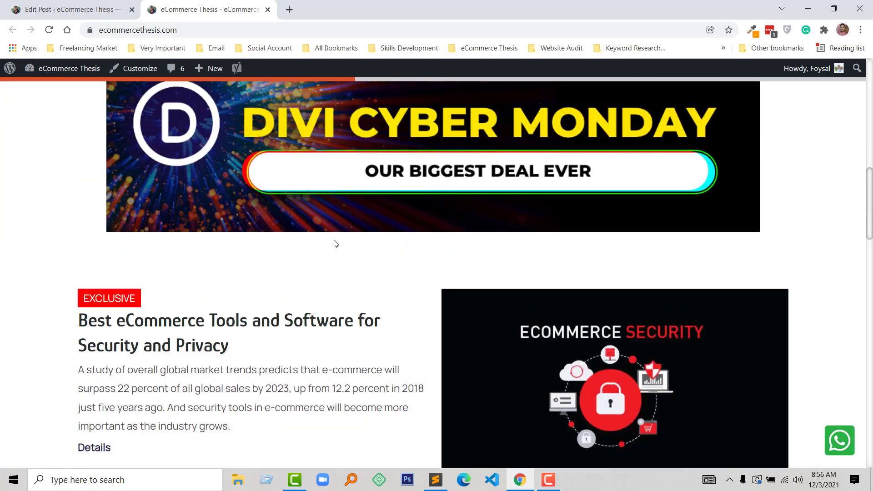
pyautogui.click(86, 4)
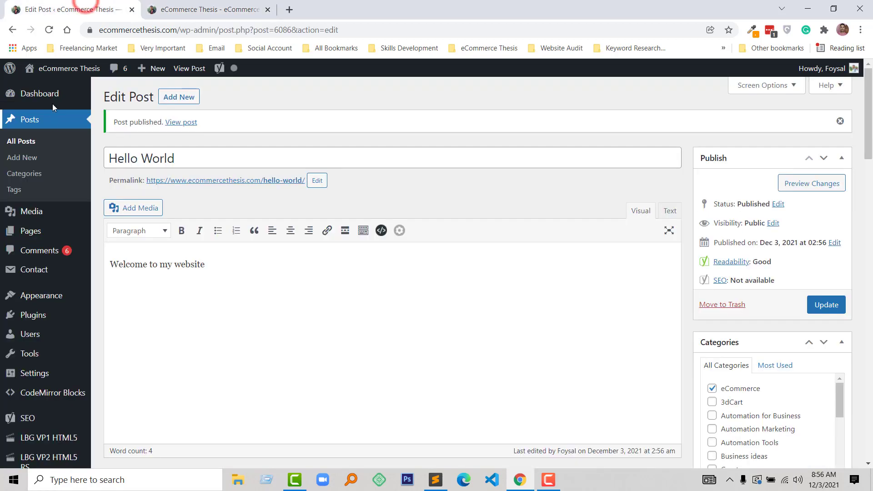